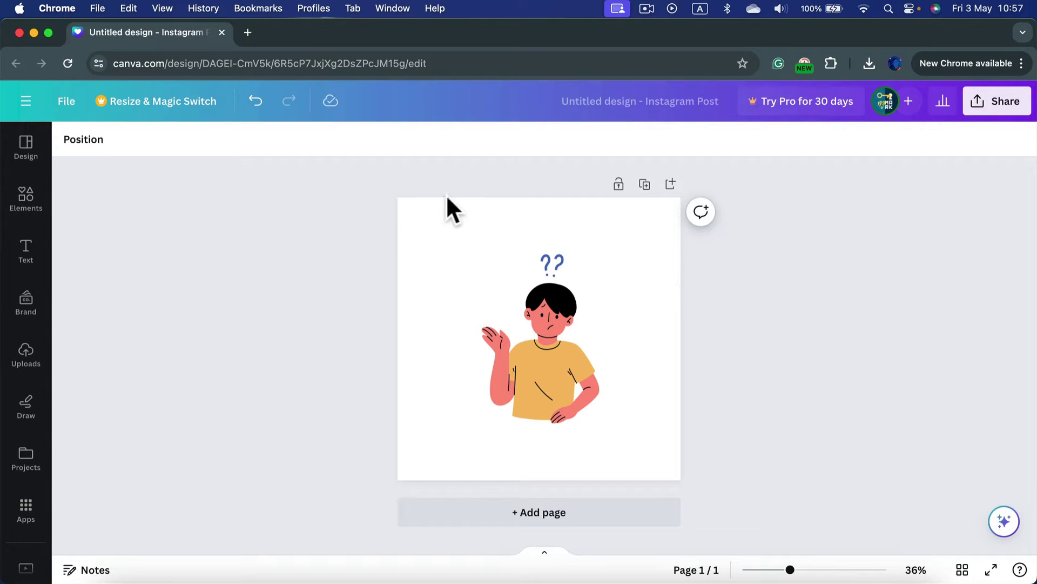
Try a light grey custom page background, then set it to the white Default swatch.
left_click(430, 201)
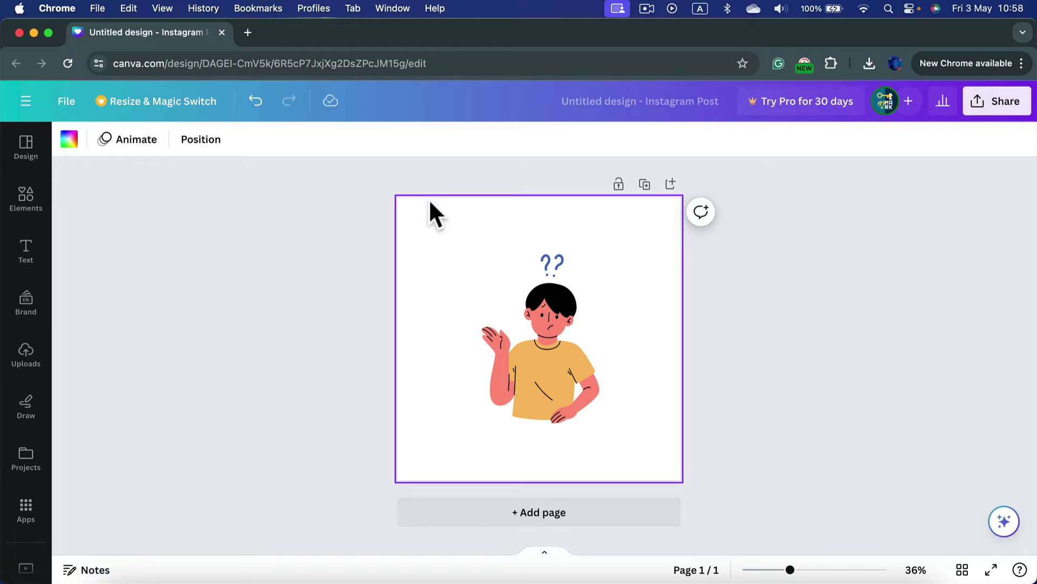
left_click(69, 142)
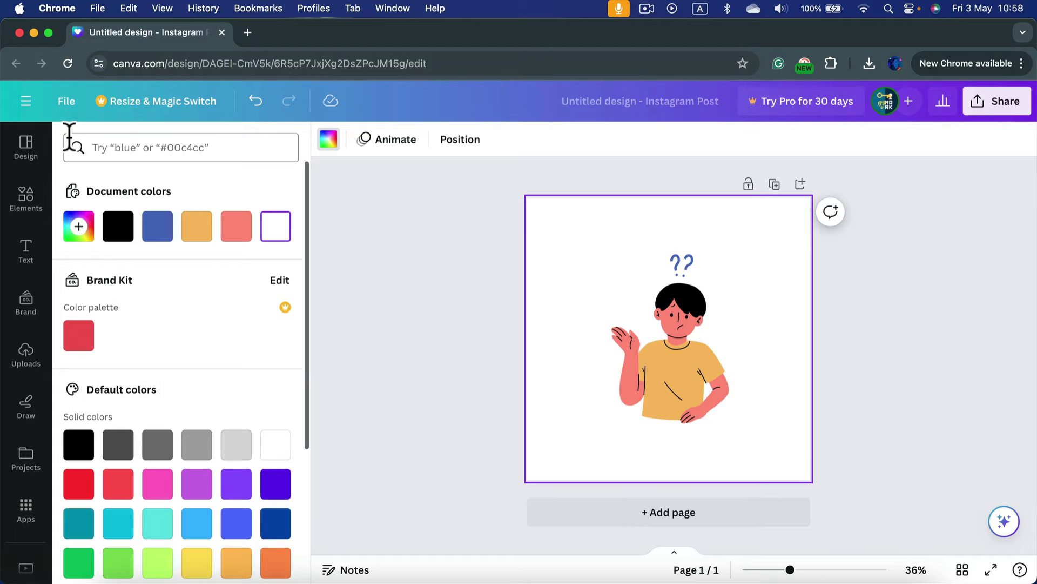
scroll(227, 357, "down", 4)
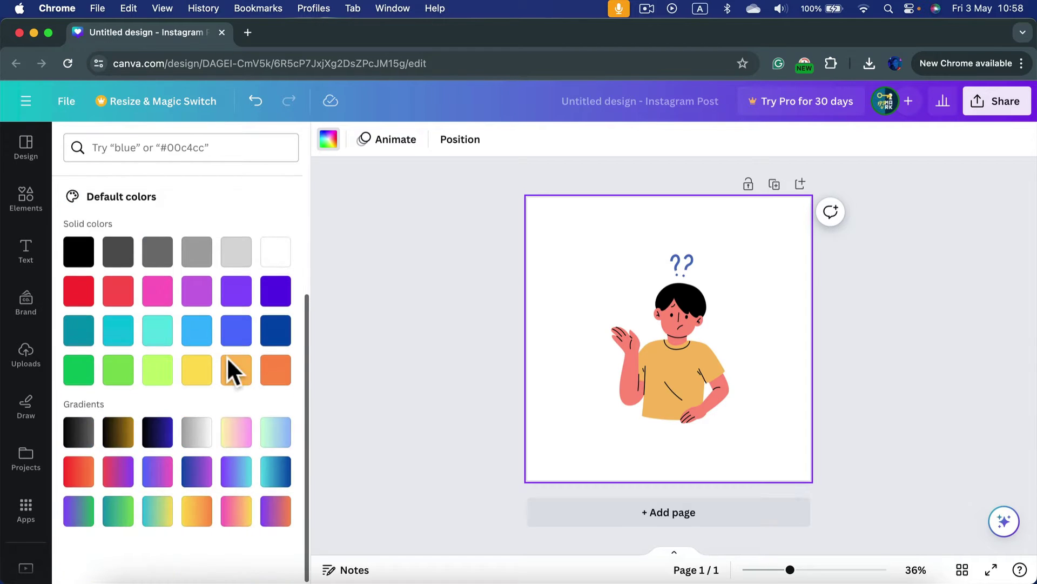
scroll(234, 454, "up", 4)
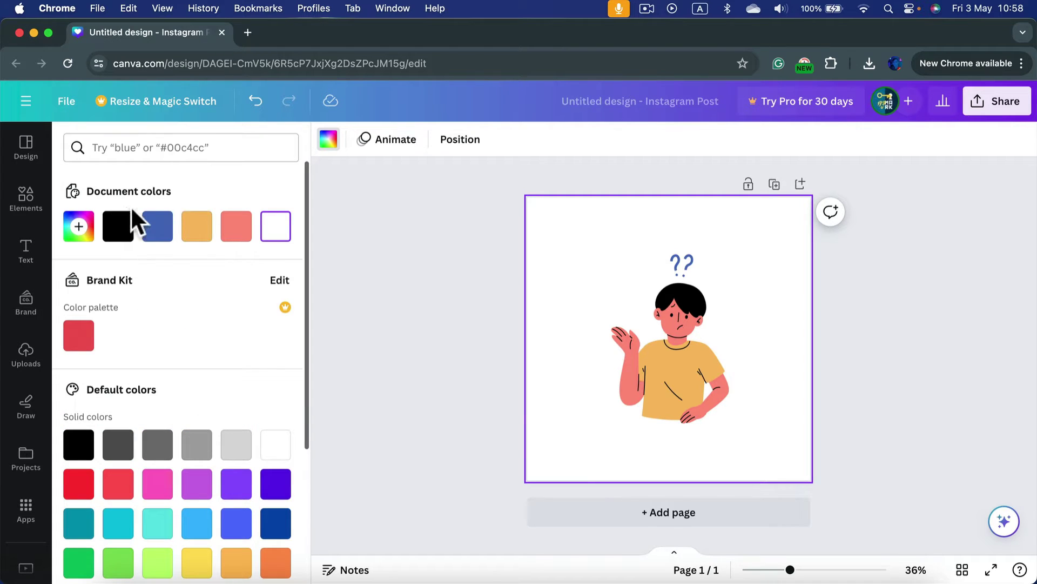
left_click(79, 227)
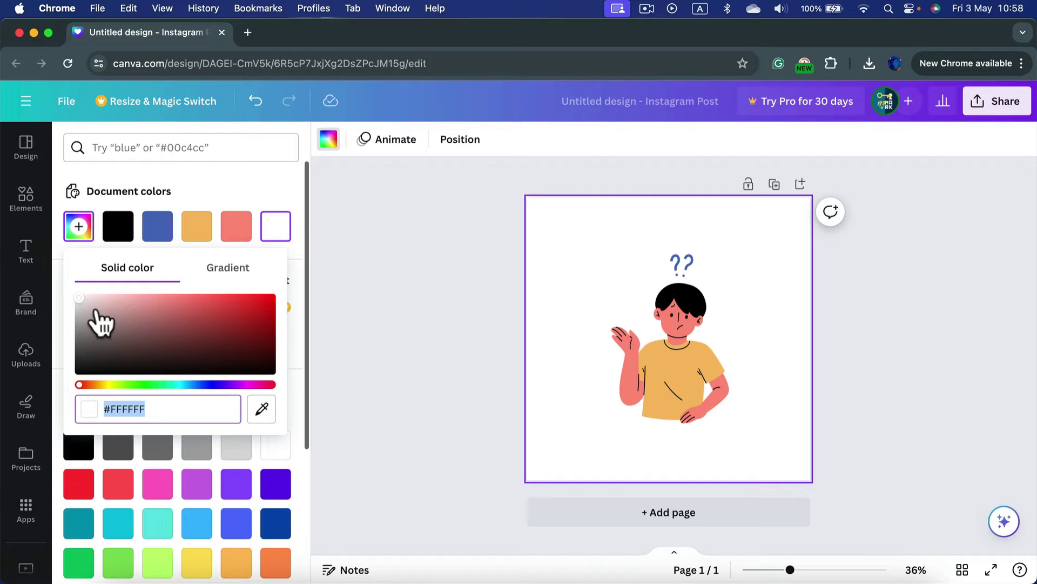
left_click_drag(96, 311, 67, 278)
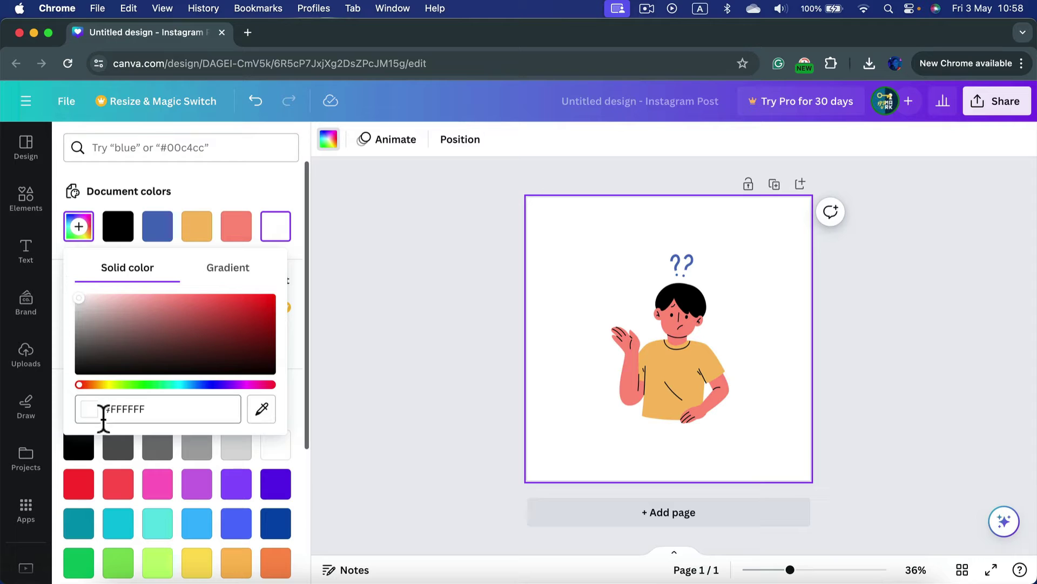
left_click(273, 193)
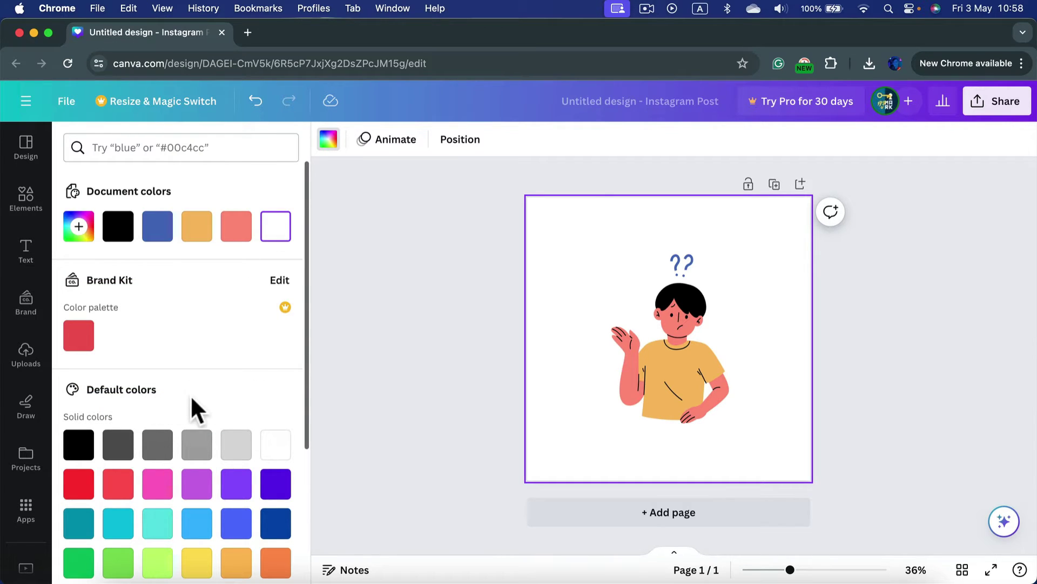
left_click(277, 443)
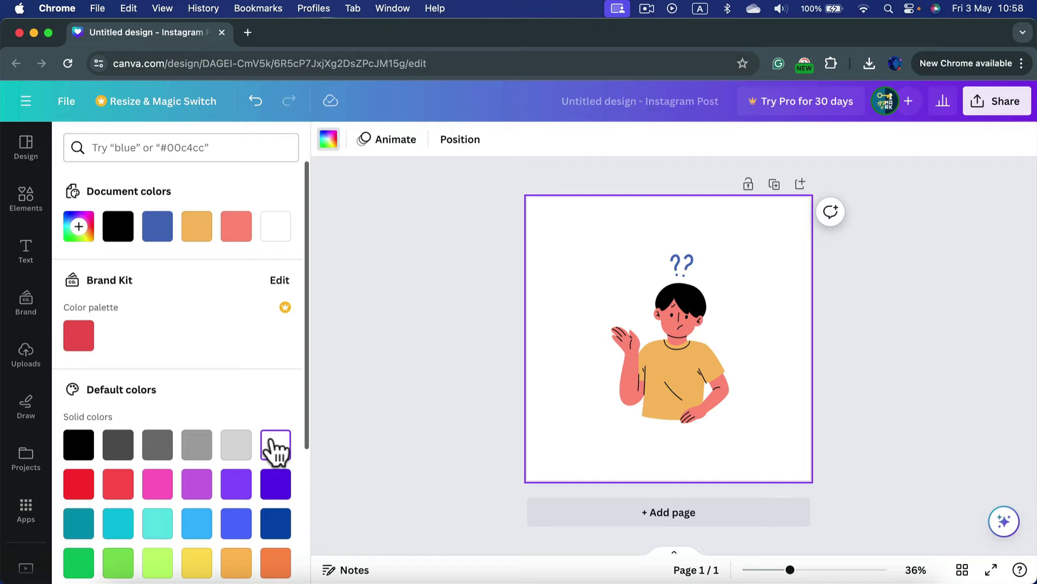
left_click(802, 213)
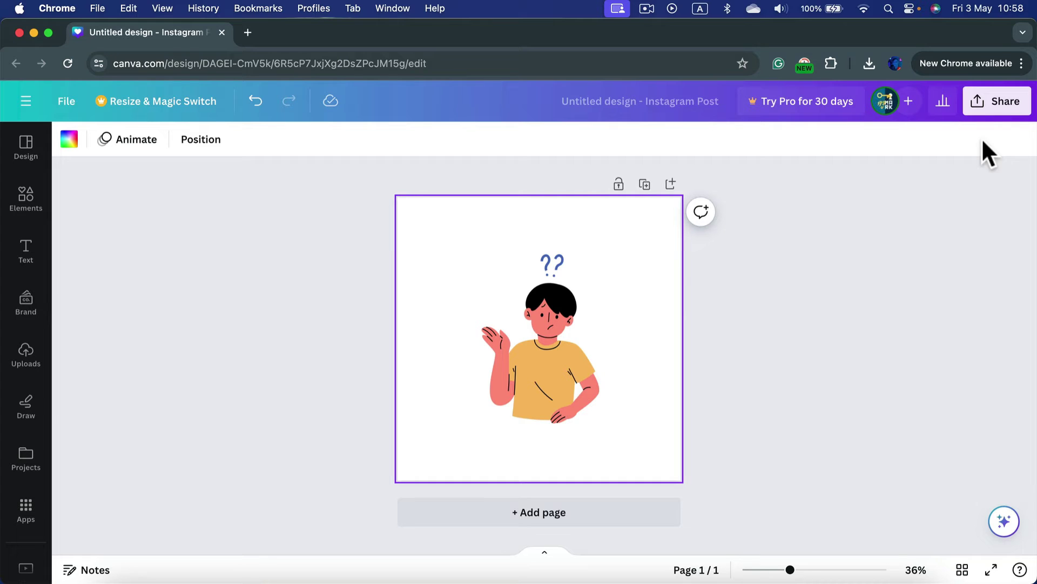
Open the design's download options through Share, showing PNG at 1,080 × 1,080 px.
left_click(999, 105)
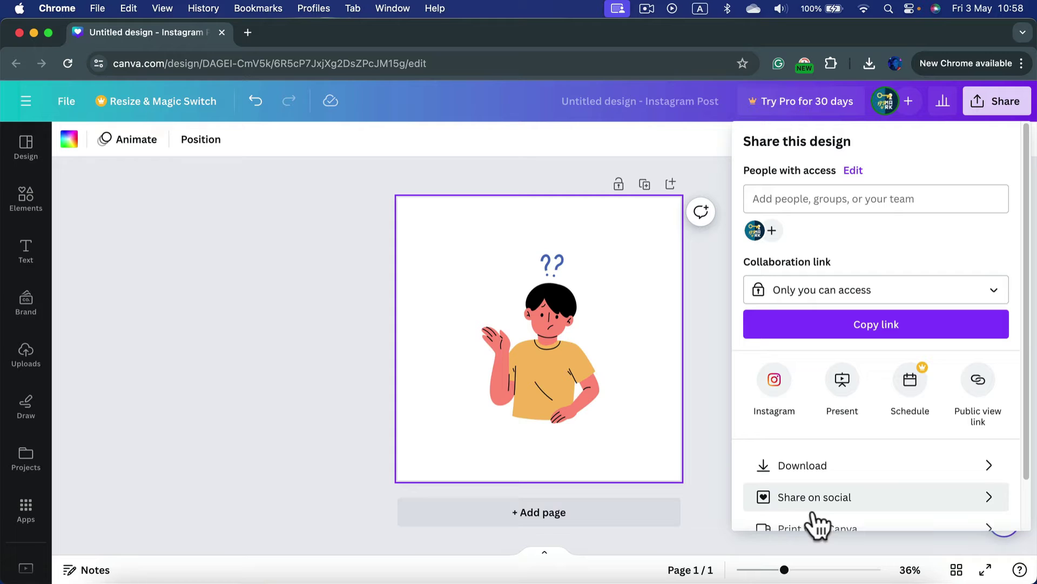
left_click(835, 468)
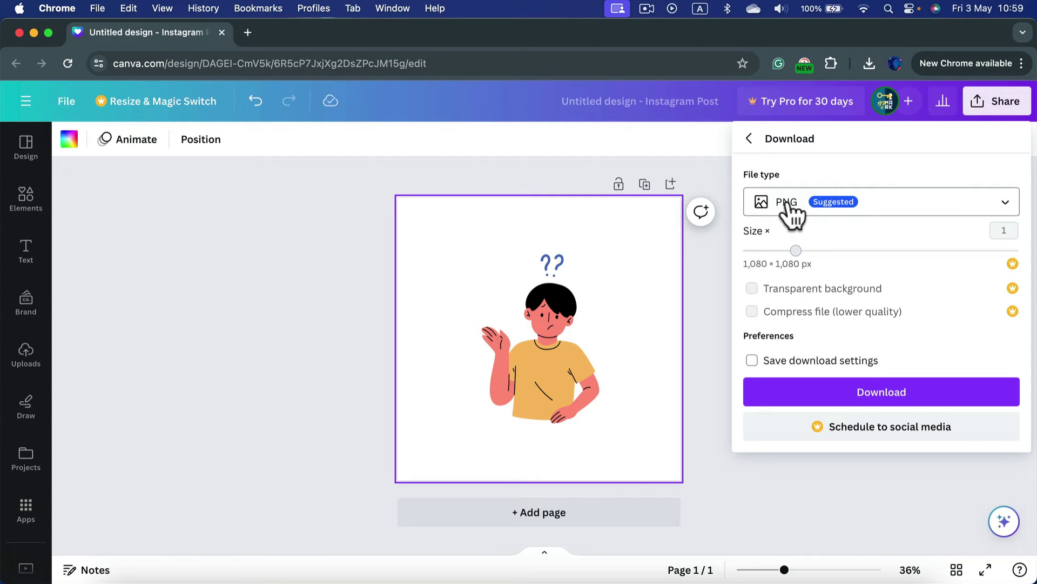
Try the Transparent background export option and dismiss the Pro upgrade offer.
left_click(751, 288)
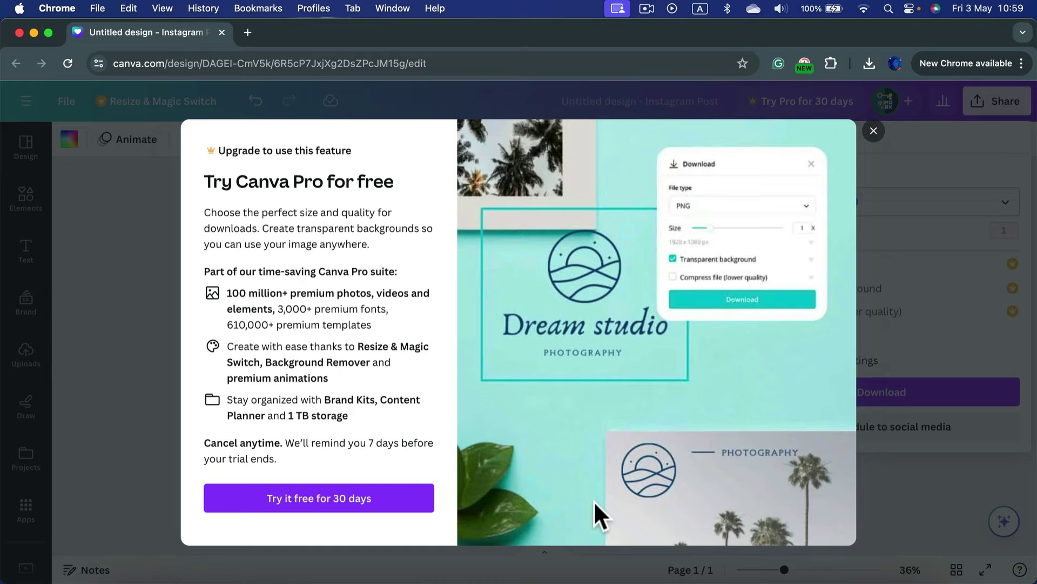
left_click(873, 131)
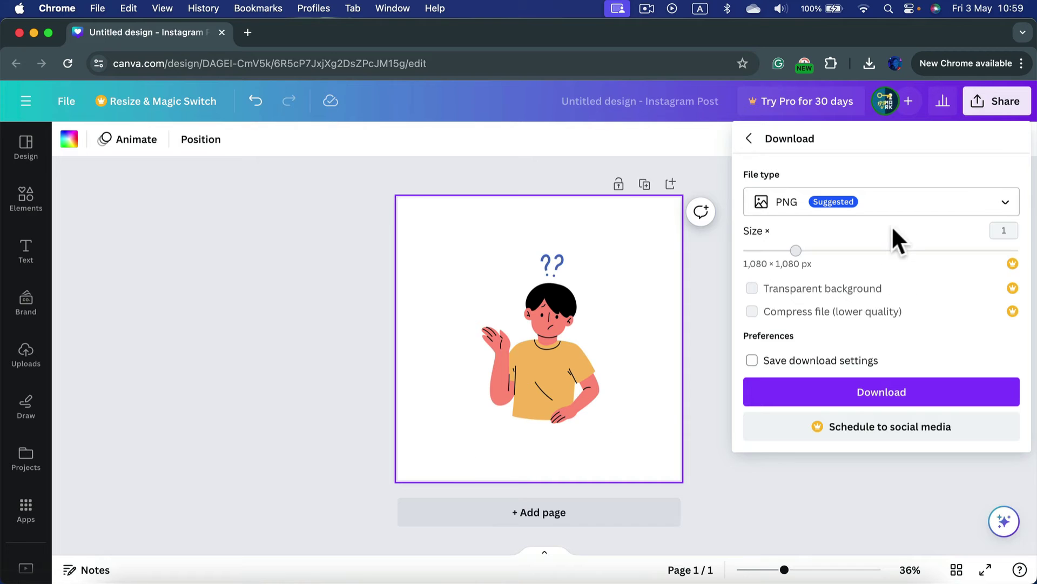
Download the post as a PNG and remove its white background with Preview's Remove Background.
left_click(867, 396)
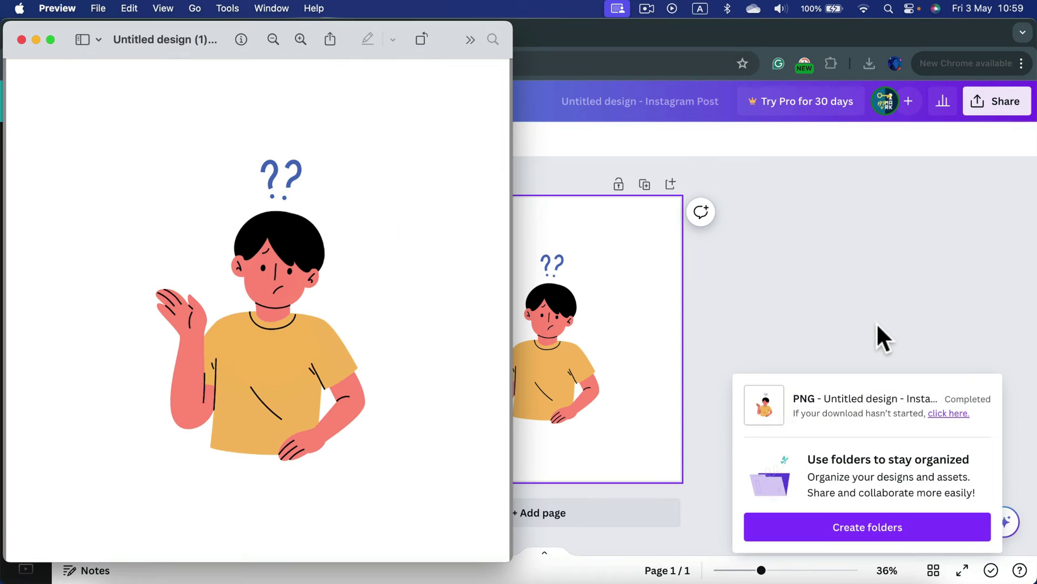
left_click_drag(444, 27, 530, 28)
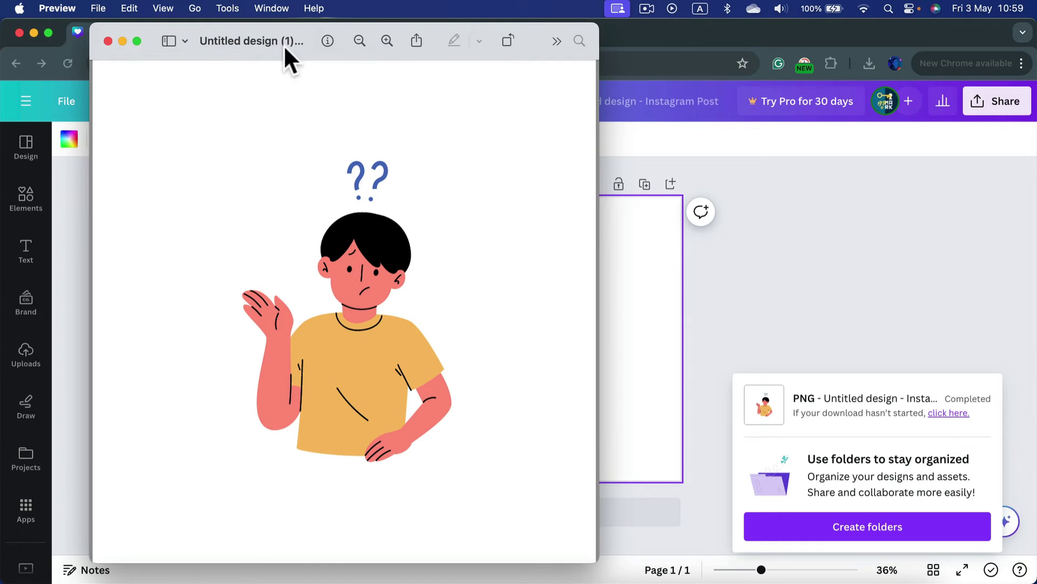
left_click(227, 9)
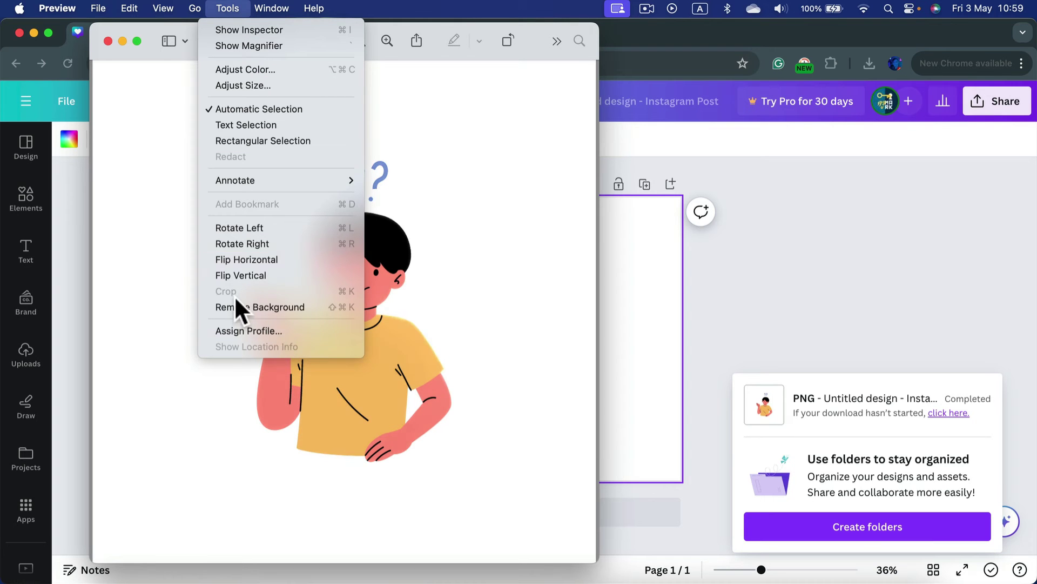
left_click(235, 306)
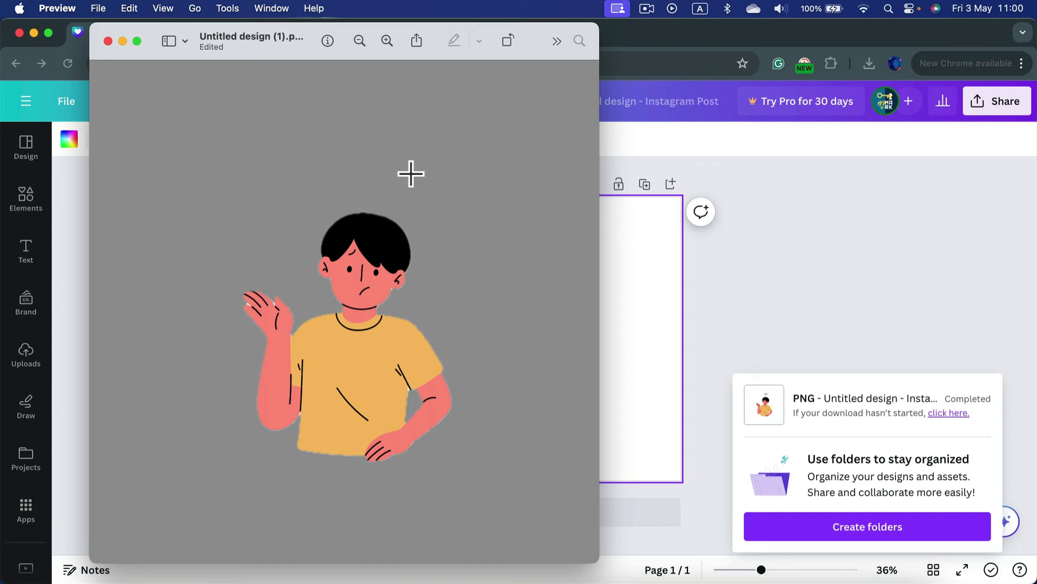
Close Preview and load photopea.com in a new Chrome tab.
left_click(108, 41)
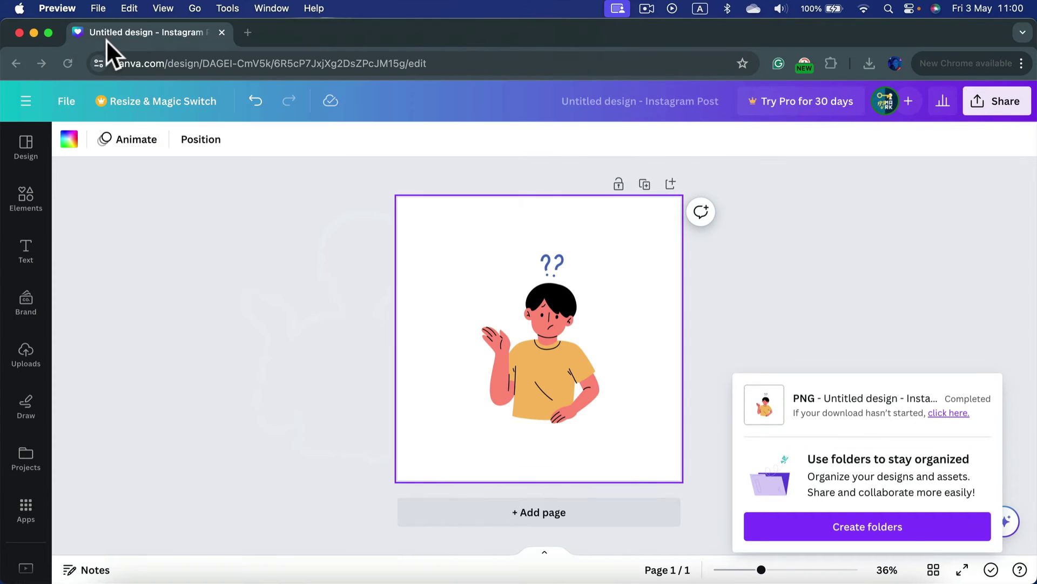
left_click(251, 31)
type("photopea.com")
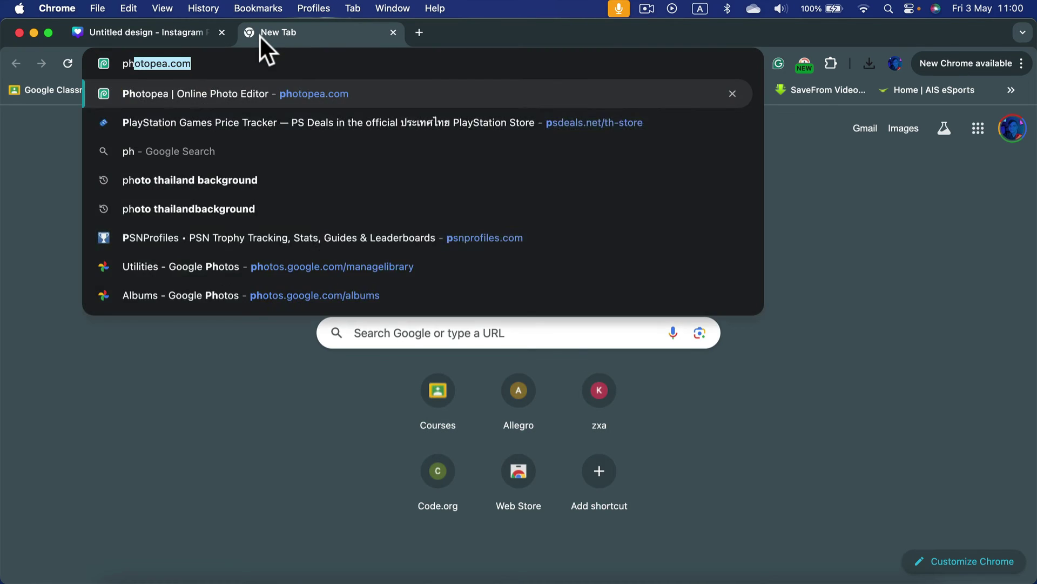
key("Return")
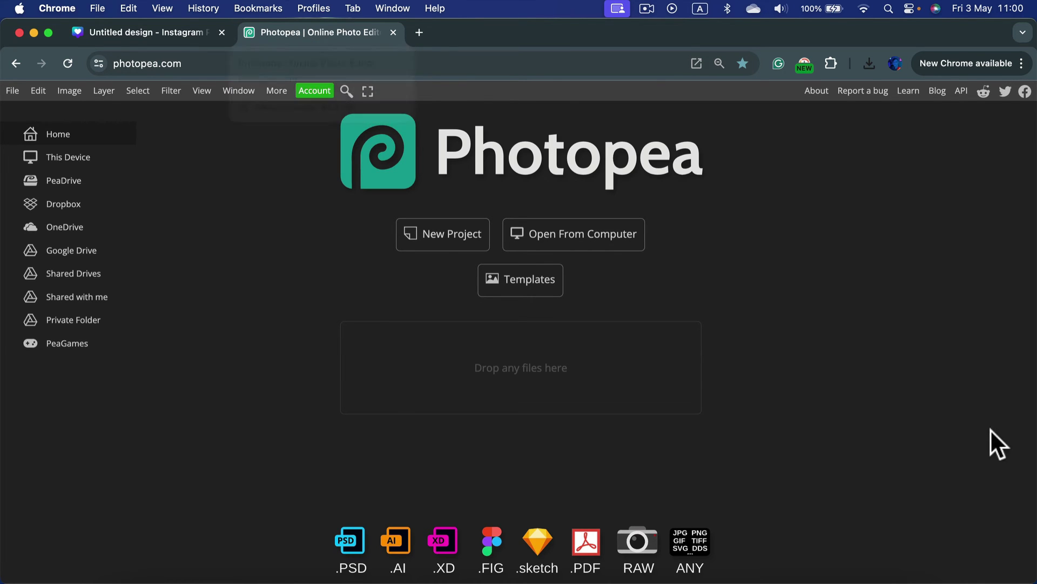
Open the downloaded PNG in Photopea and mask out its white background with Select > Remove BG.
left_click_drag(990, 429, 530, 363)
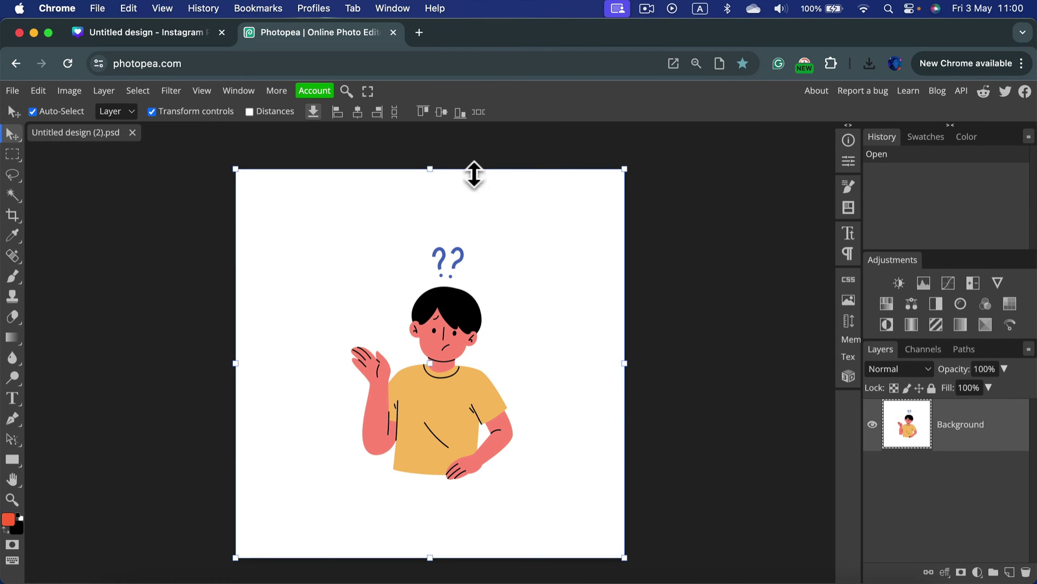
left_click(138, 89)
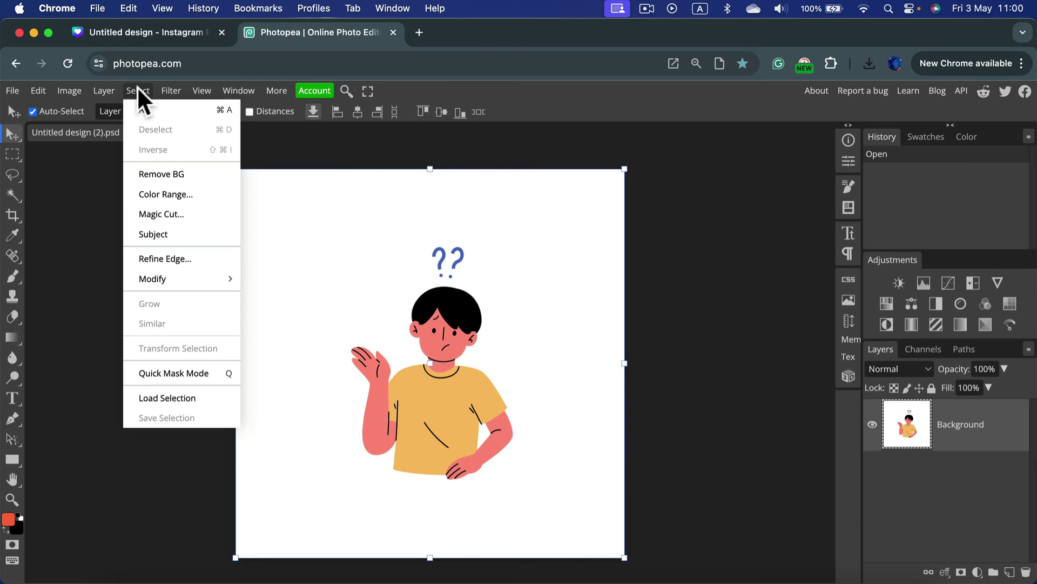
left_click(186, 174)
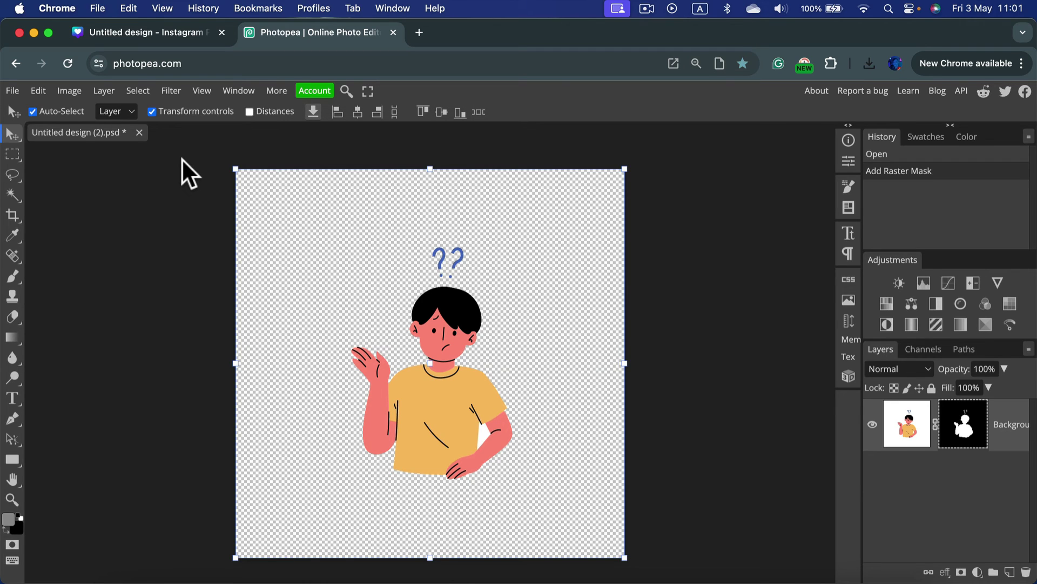
left_click(140, 90)
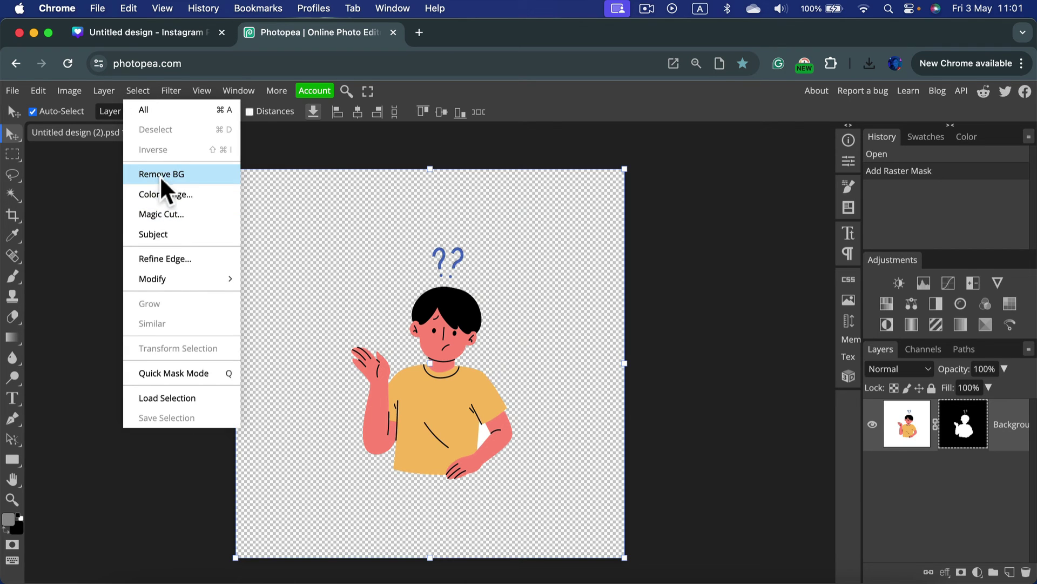
left_click(11, 137)
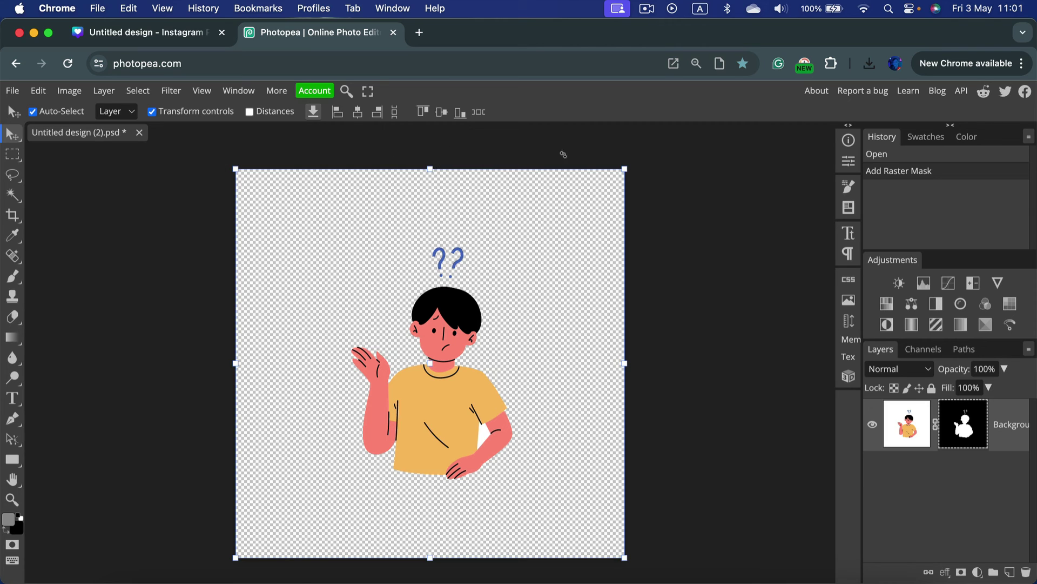
left_click(694, 164)
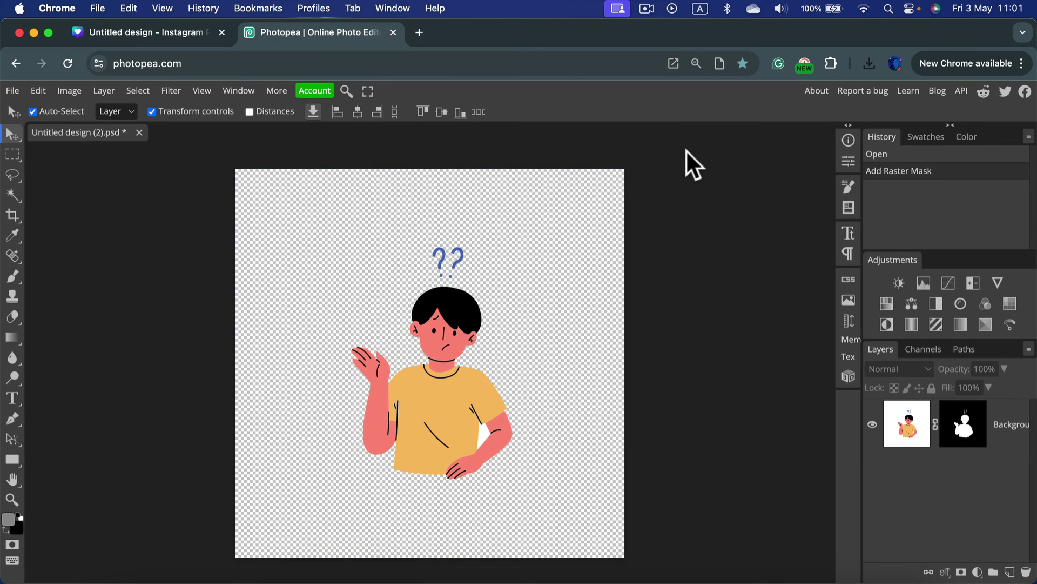
left_click(166, 38)
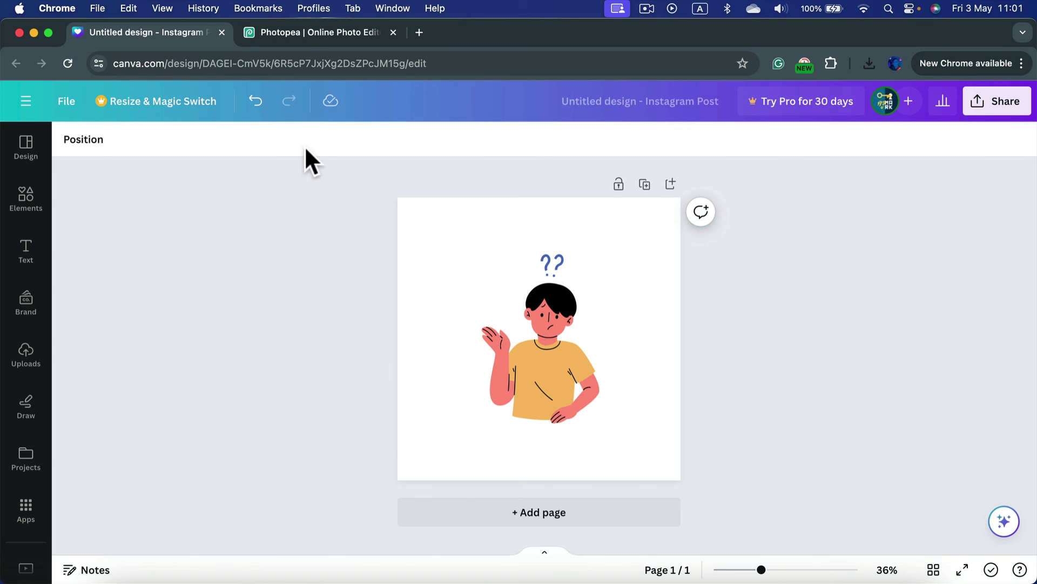
left_click(304, 32)
left_click(132, 90)
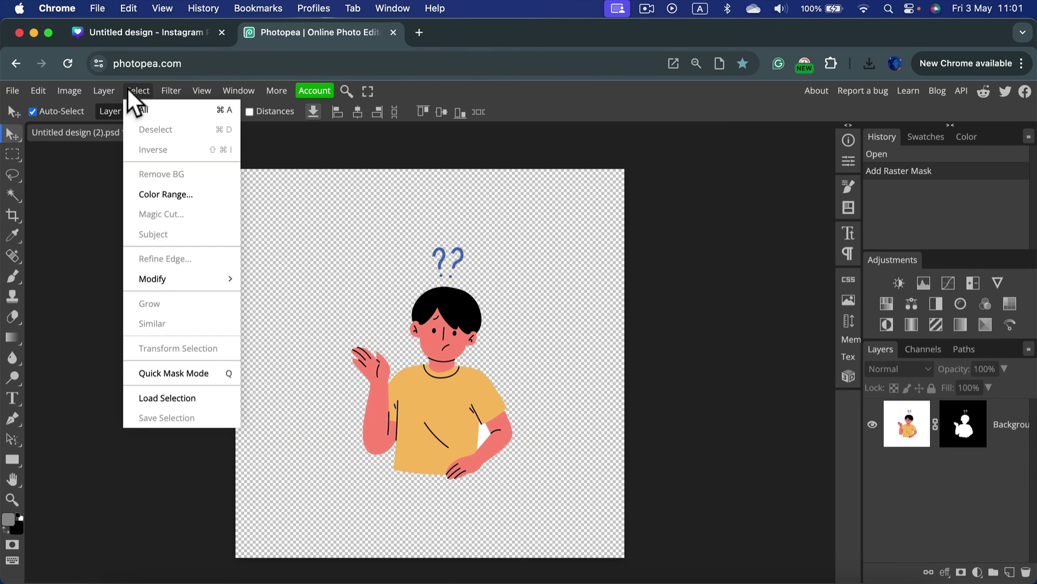